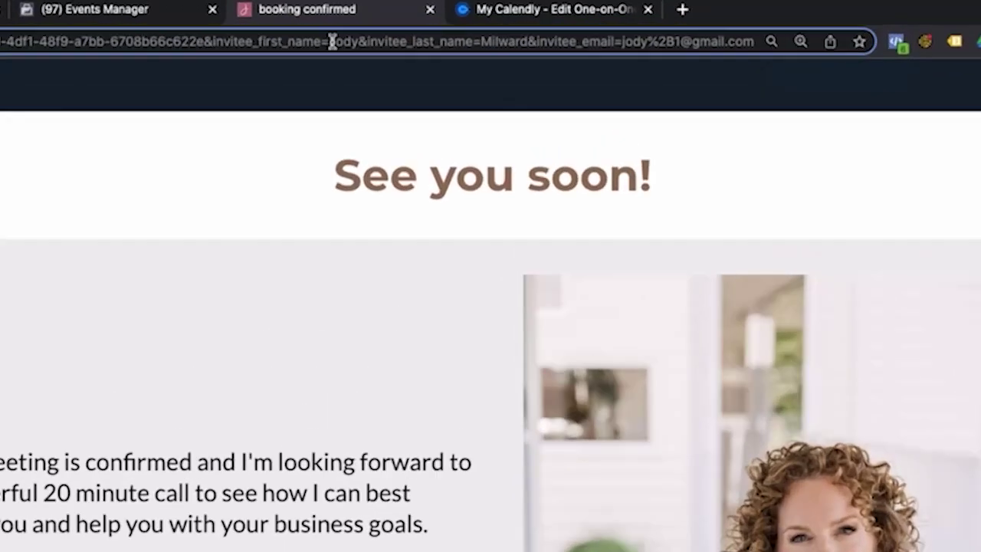
Highlight the invitee's first name in the flagged URL, then go to the pixel's Events Manager diagnostics.
left_click_drag(388, 29, 404, 29)
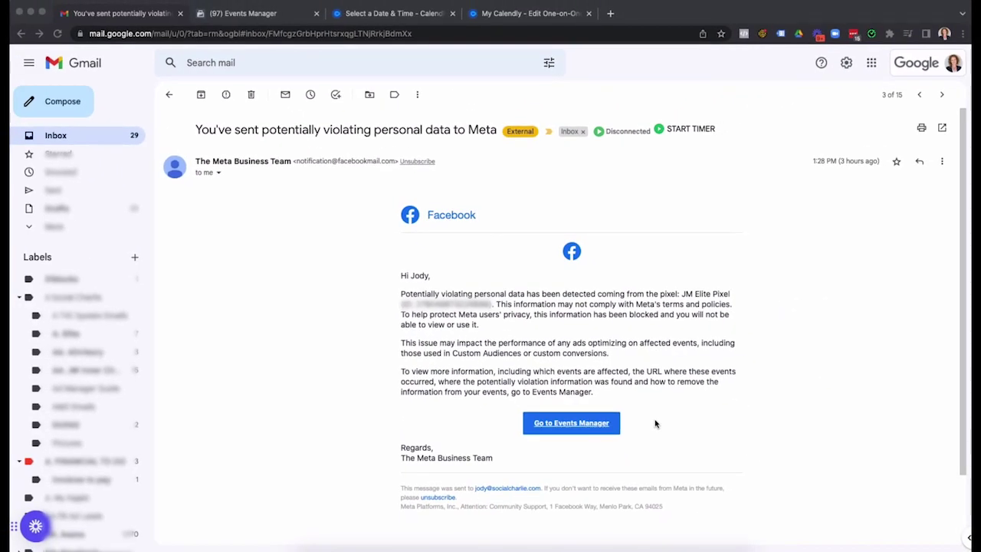
left_click(249, 15)
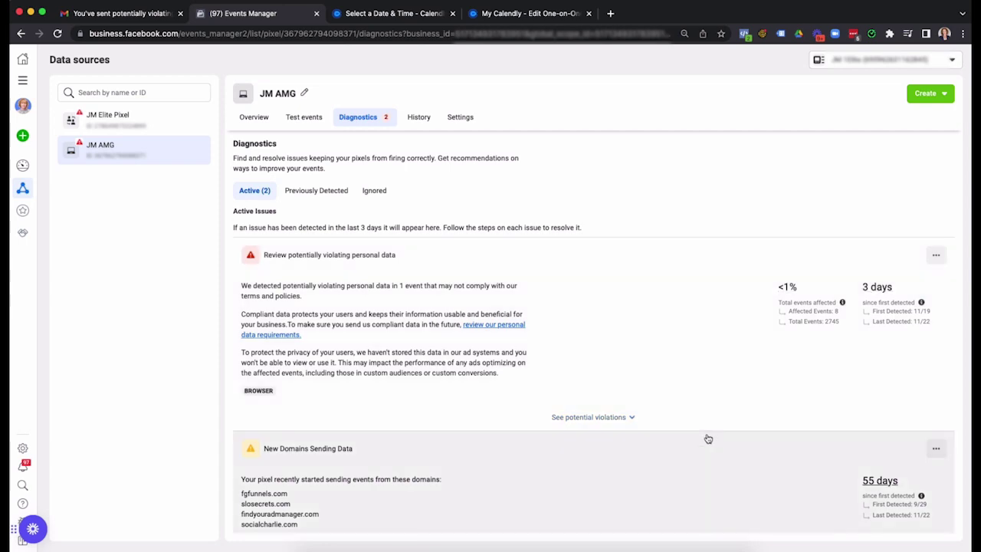
Expand the potential violations and review how to fix the Schedule event's invitee_last_name parameter.
scroll(708, 438, "down", 1)
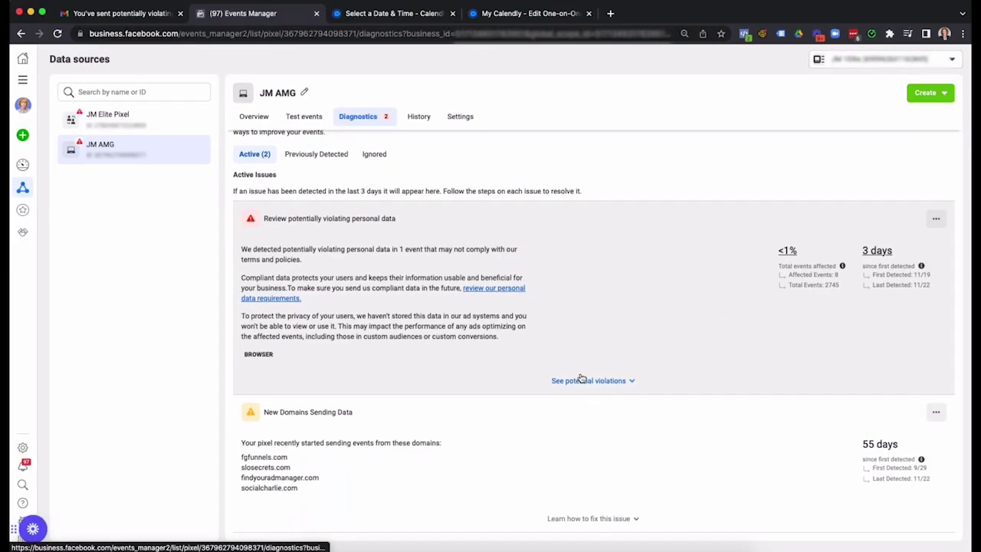
left_click(585, 378)
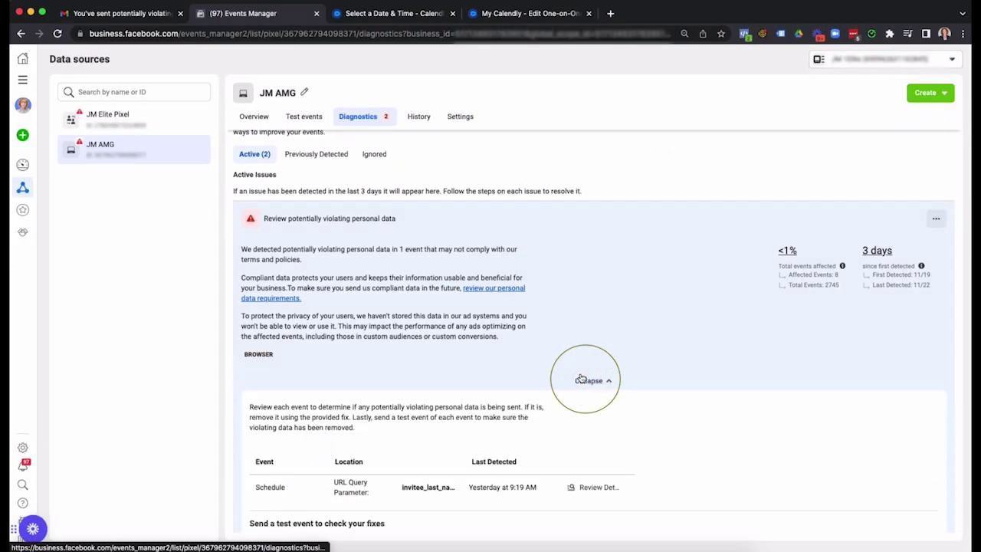
scroll(458, 378, "down", 3)
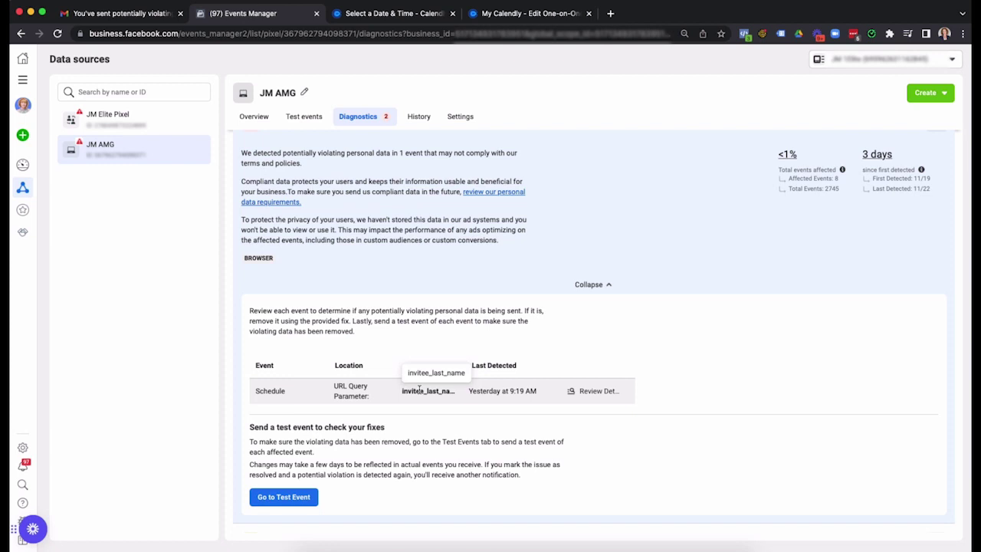
scroll(419, 389, "down", 1)
left_click(597, 353)
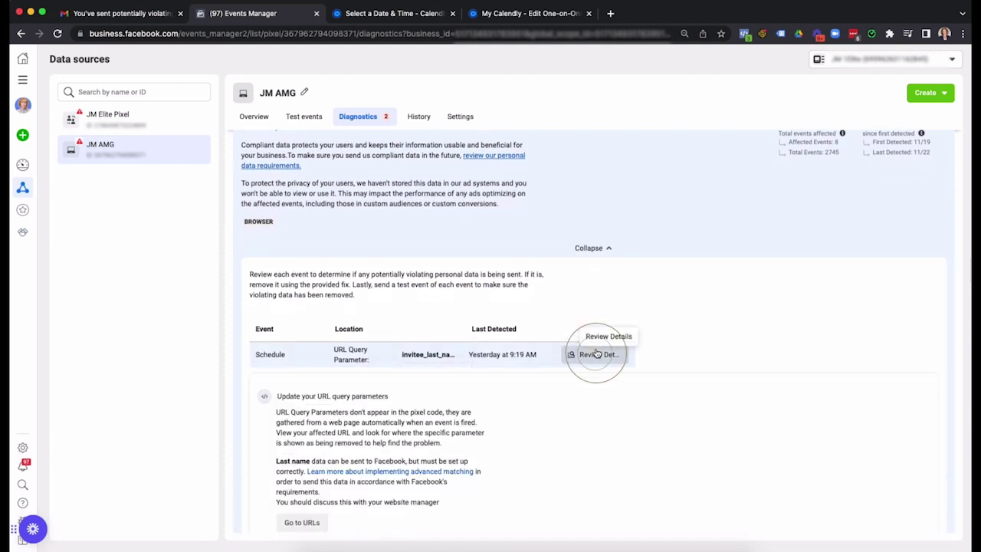
scroll(379, 405, "down", 3)
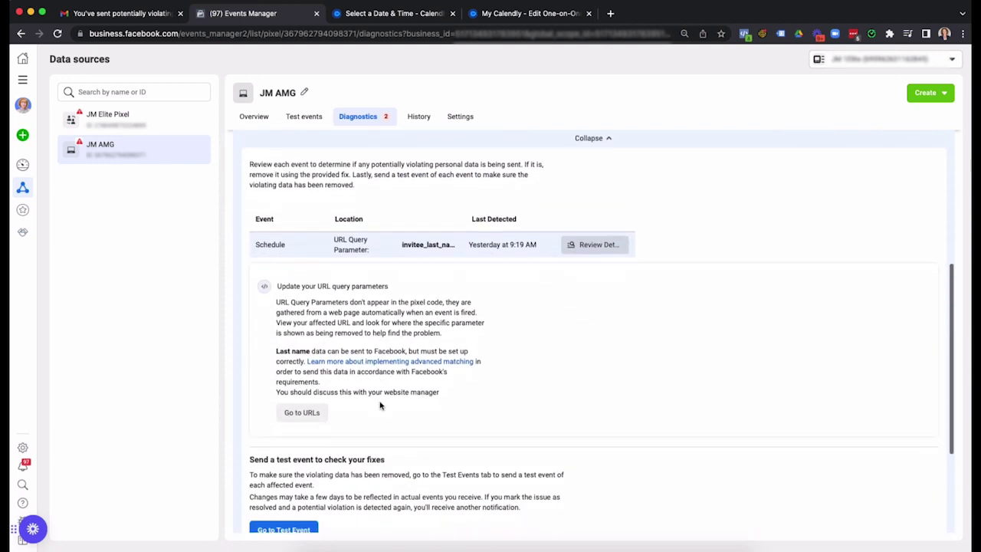
Review the 6 flagged URLs, then return to the Calendly Select a Date & Time page.
left_click(306, 411)
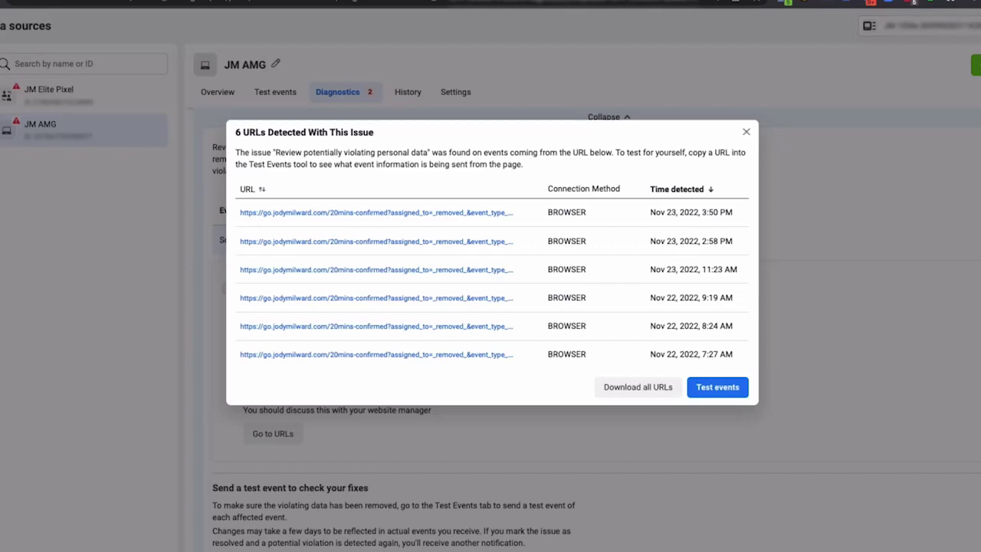
left_click(382, 14)
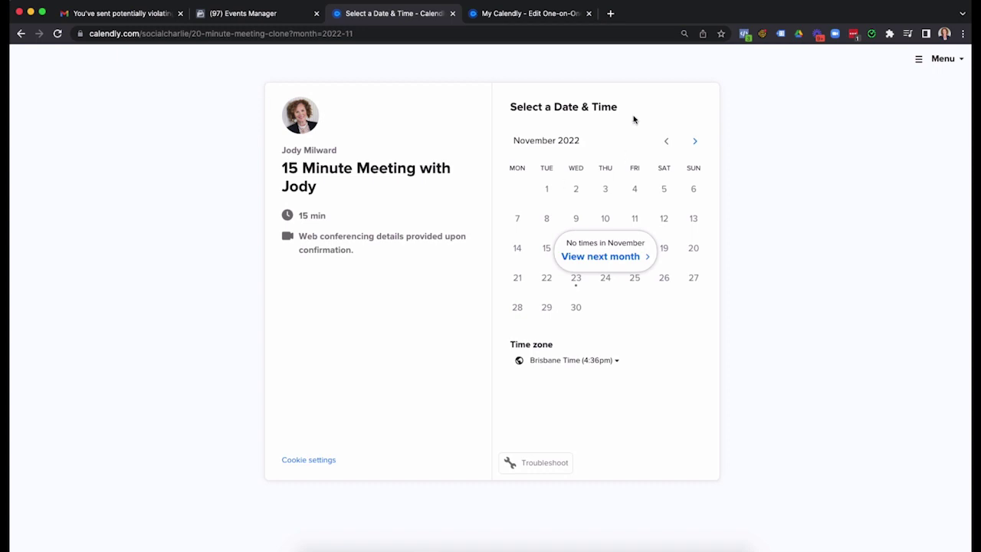
Choose and confirm the 11:20am slot on December 15, 2022.
left_click(696, 141)
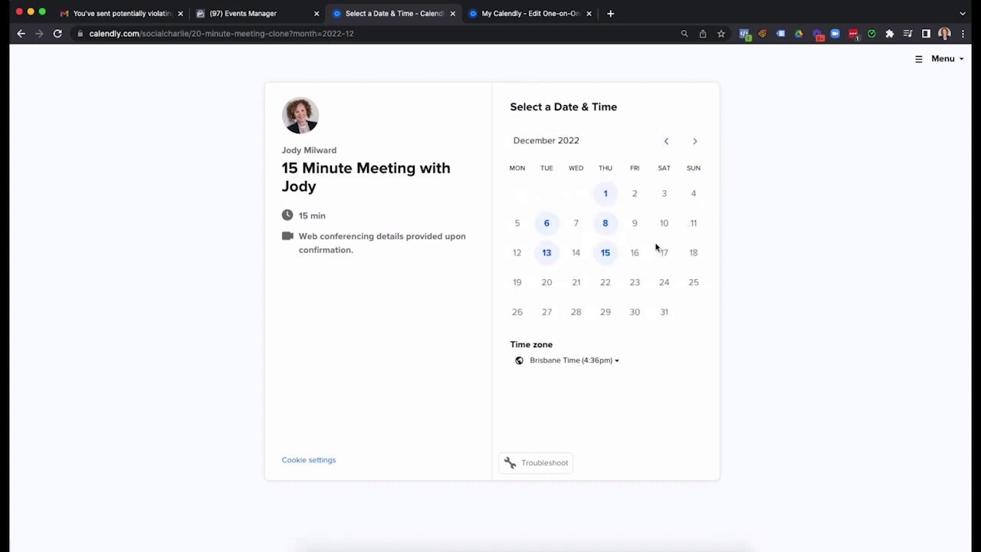
left_click(605, 252)
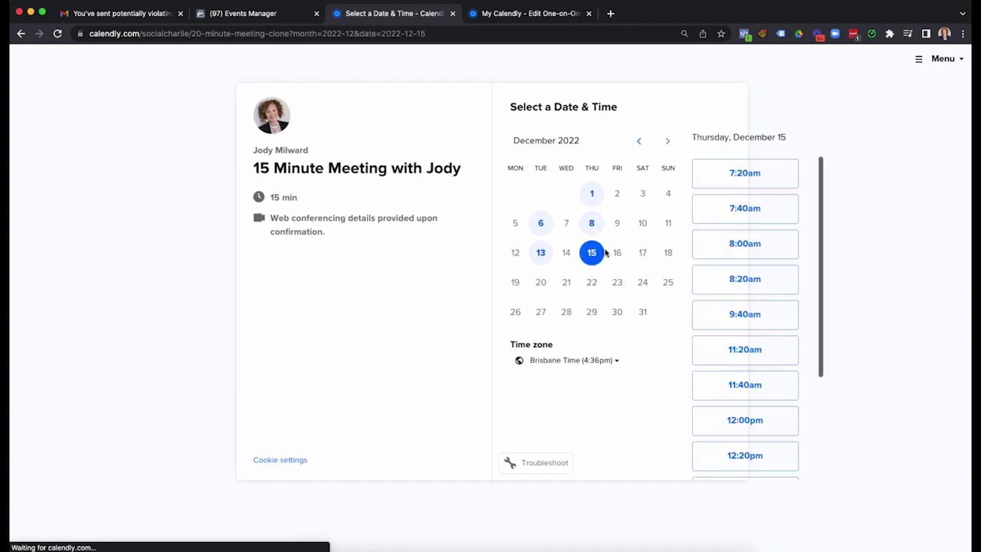
left_click(732, 350)
left_click(734, 351)
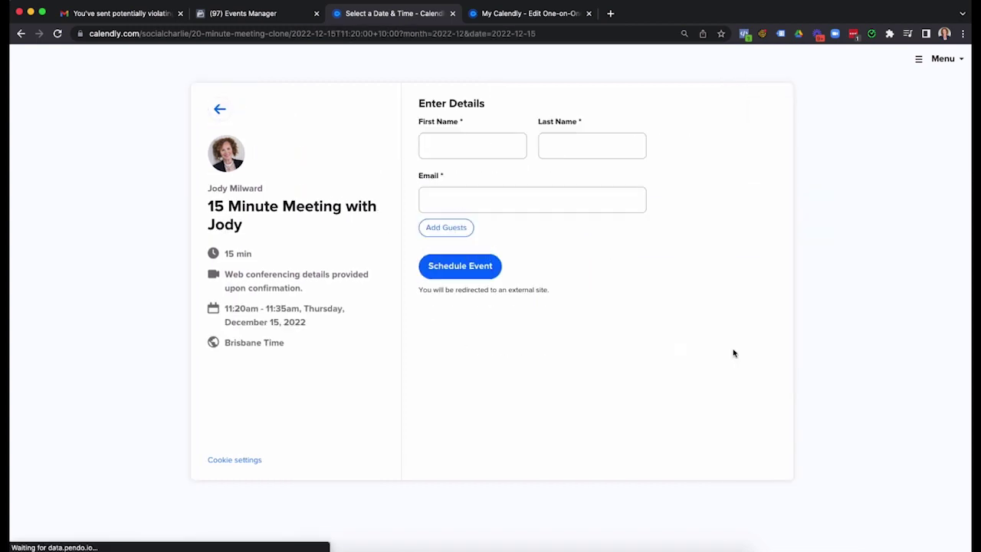
Fill in the invitee's first name, last name and email, and schedule the event.
left_click(472, 145)
type("Jody")
key("Tab")
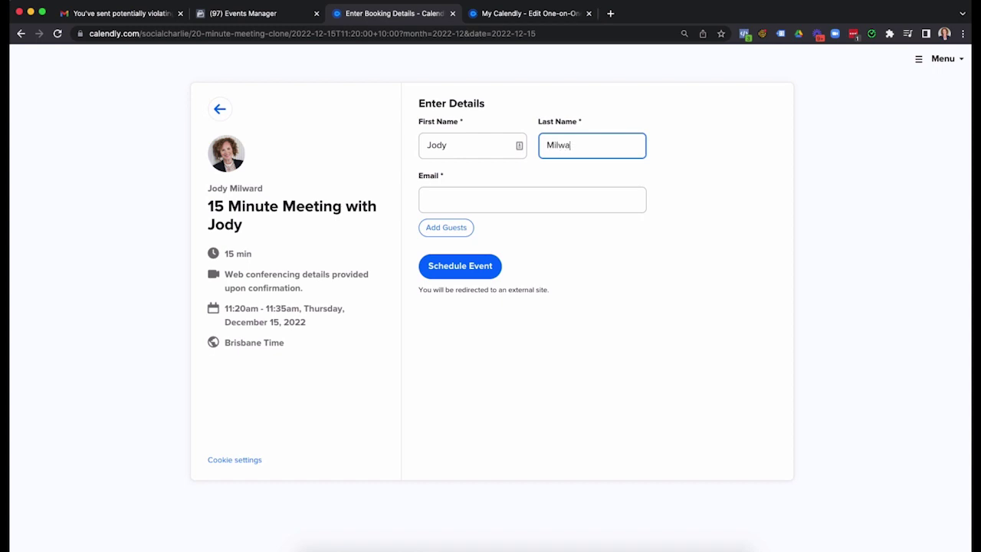
left_click(433, 200)
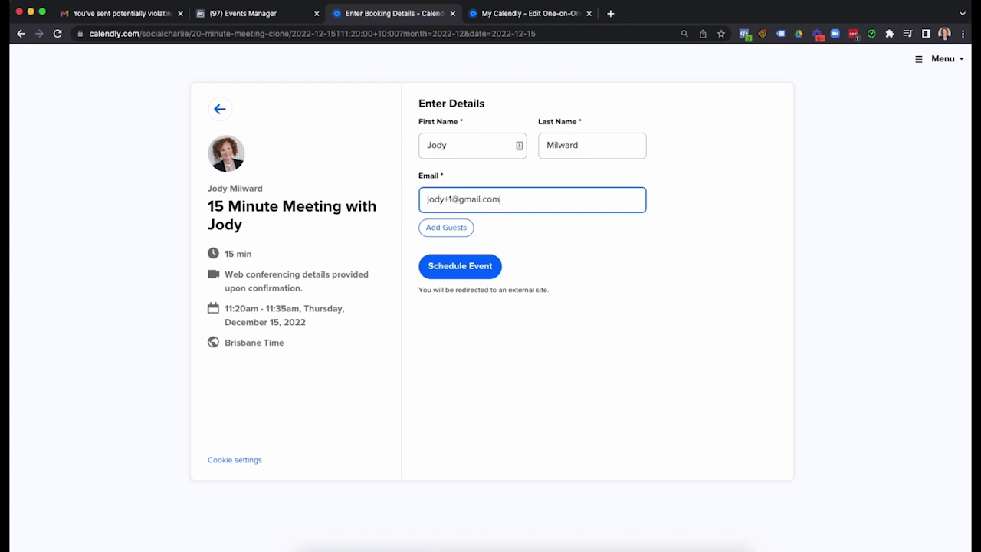
left_click(463, 266)
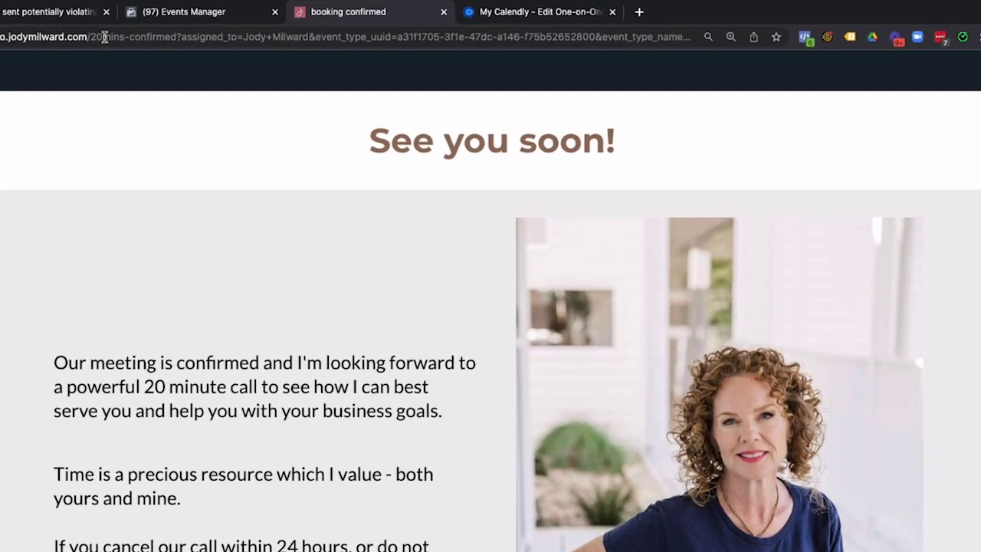
Highlight the invitee's name, event type ID and email values in the confirmation URL.
left_click_drag(104, 37, 310, 36)
left_click_drag(202, 47, 250, 49)
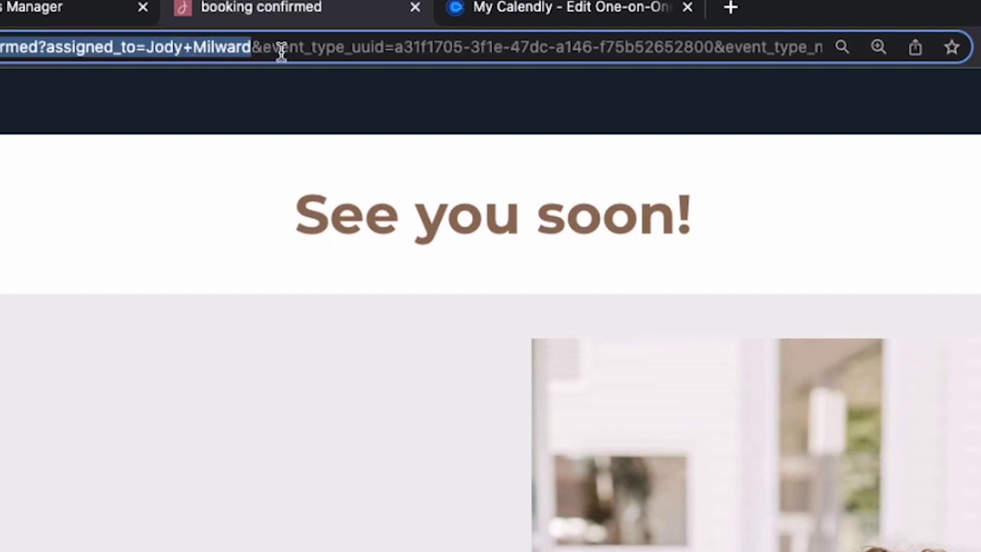
left_click_drag(529, 46, 841, 46)
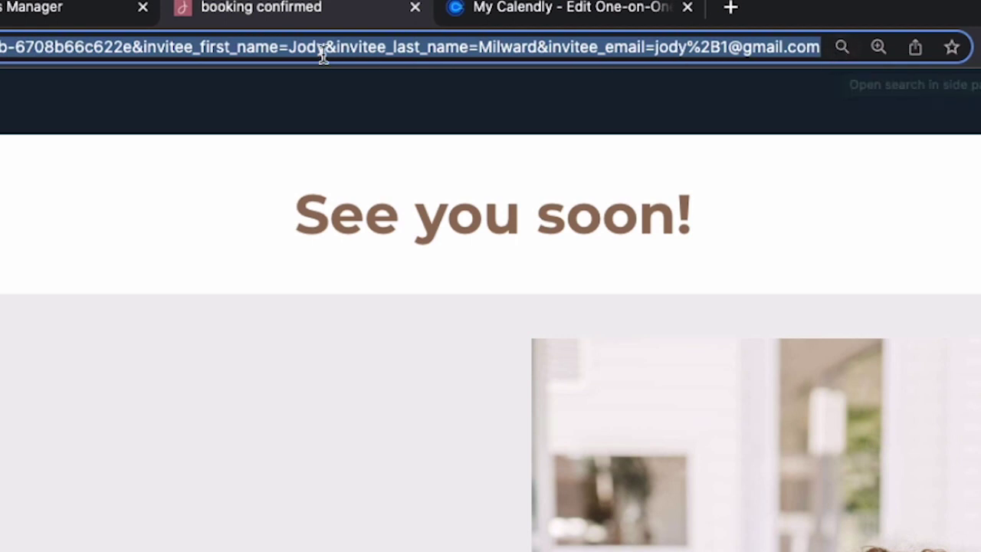
left_click(300, 48)
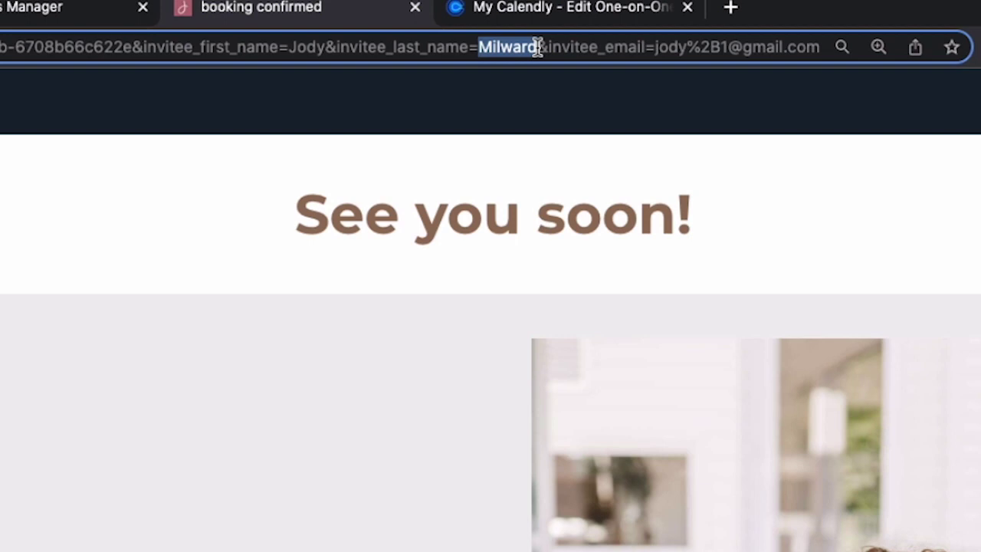
left_click_drag(653, 48, 821, 50)
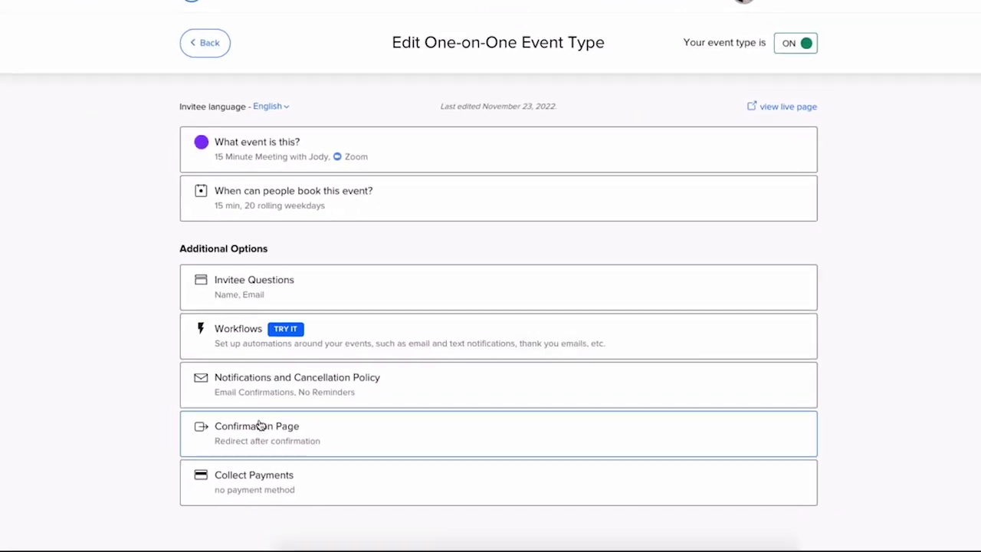
Uncheck 'Pass event details to your redirected page' on the Confirmation Page, save, and view the live page.
left_click(242, 412)
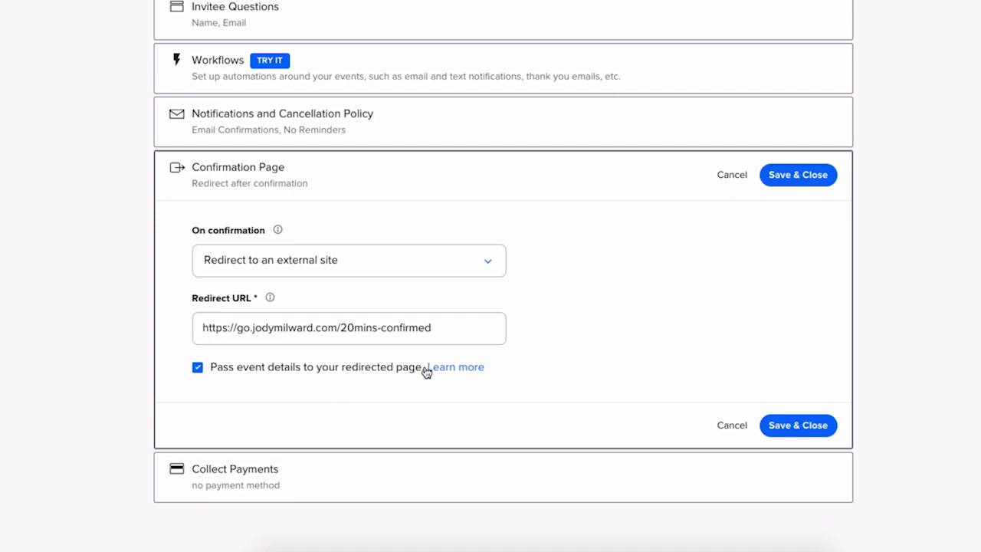
left_click(198, 367)
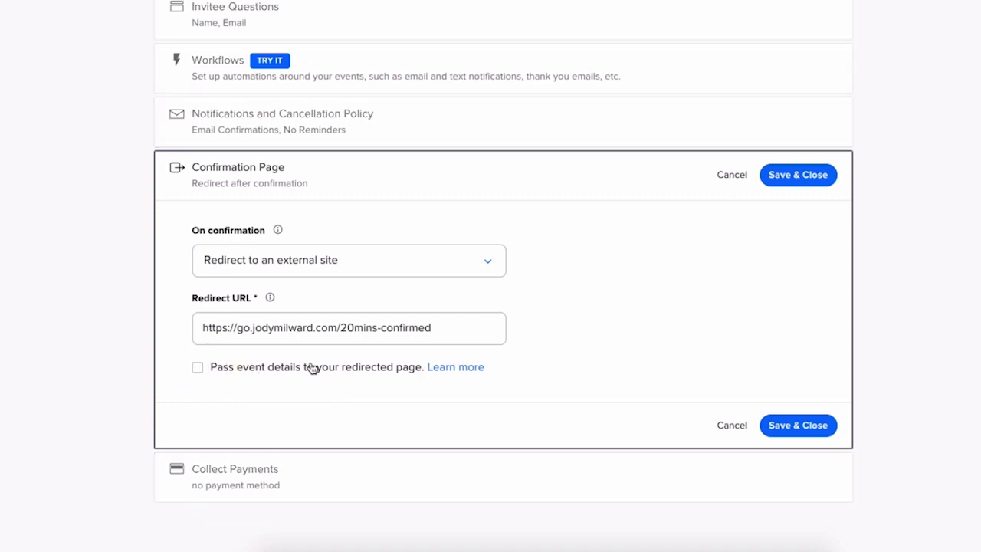
left_click(798, 425)
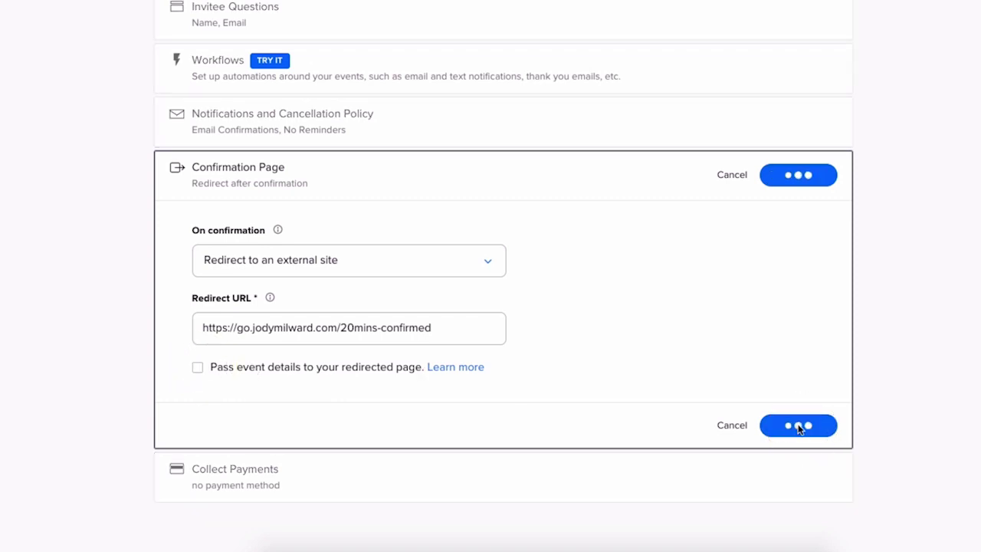
left_click(805, 64)
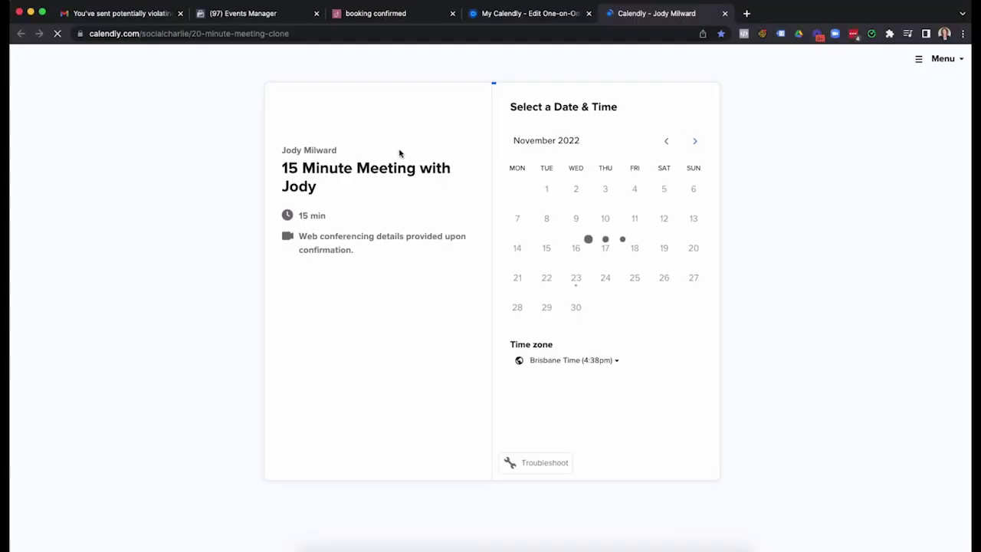
Choose and confirm the 11:40am slot on Thursday, December 15, 2022.
left_click(695, 141)
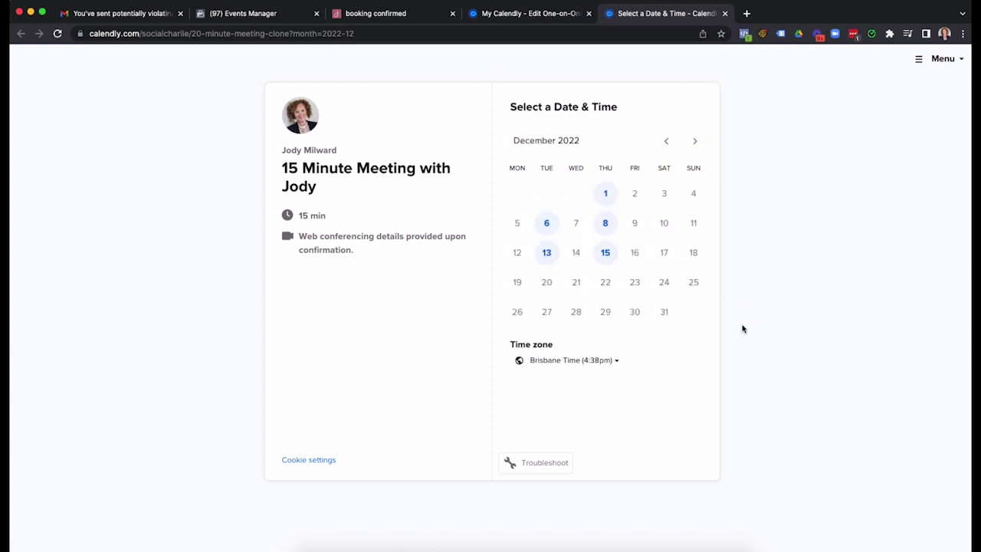
left_click(606, 253)
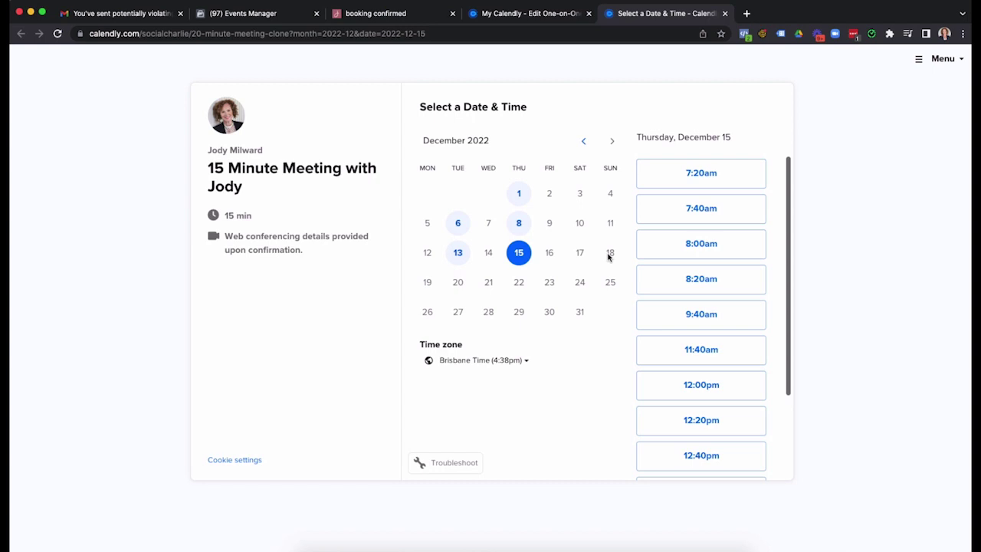
left_click(717, 349)
left_click(721, 349)
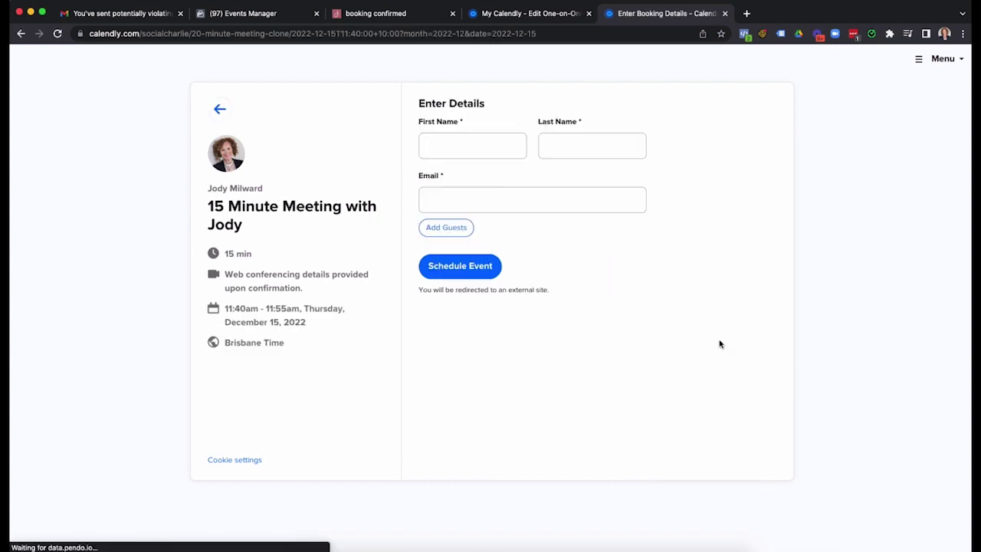
Enter the invitee's first name, last name and email, and schedule the test booking.
left_click(476, 141)
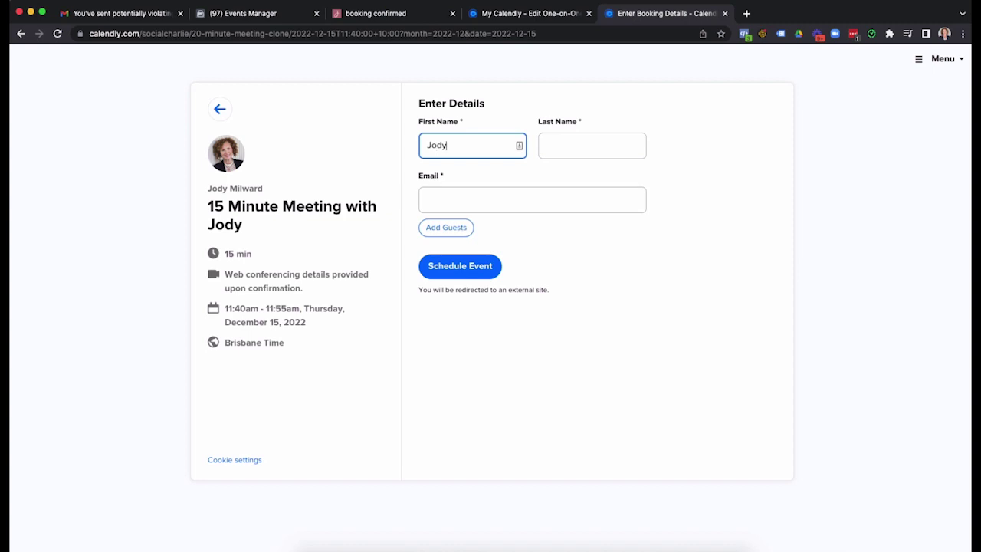
left_click(592, 145)
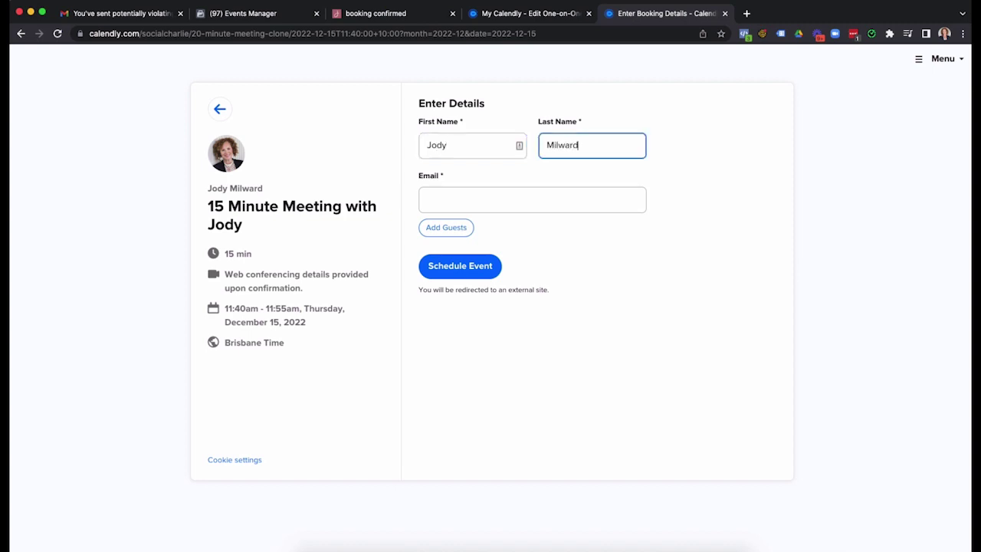
left_click(448, 200)
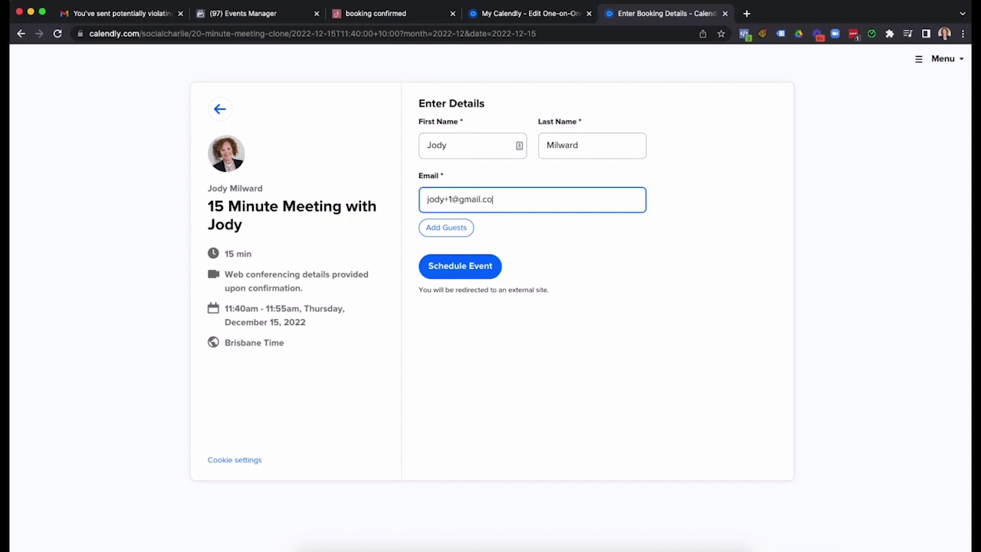
left_click(452, 267)
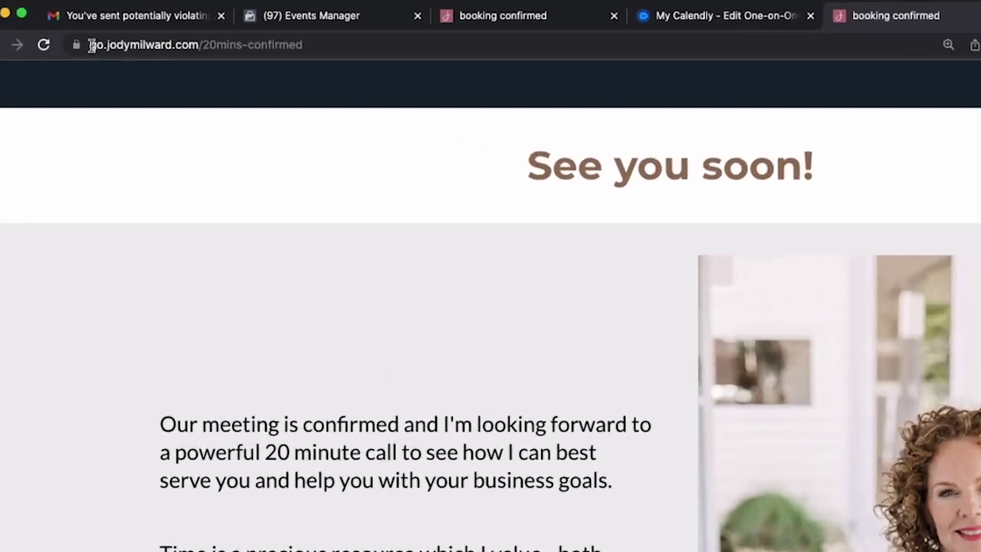
Confirm the thank-you URL has no parameters and Pixel Helper shows Schedule and PageView events.
left_click(281, 33)
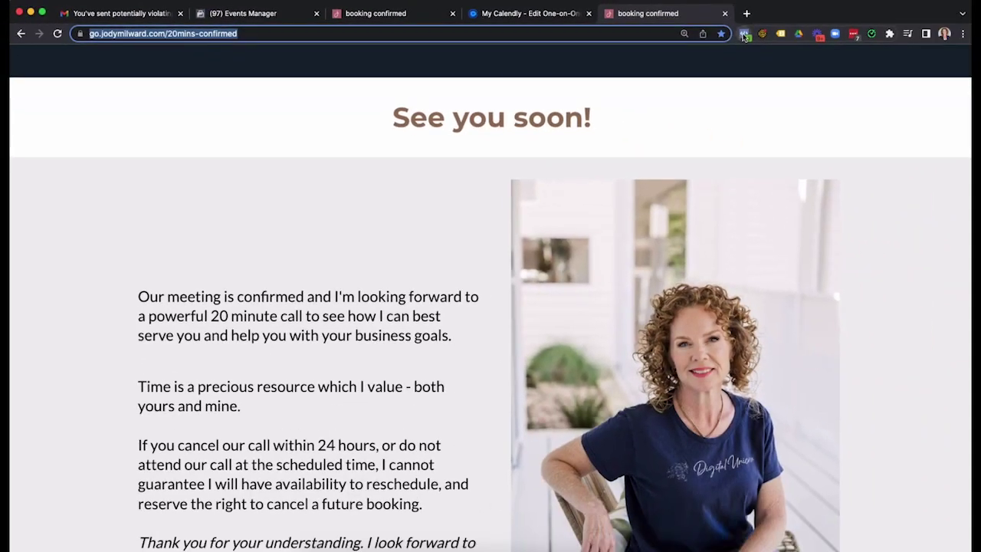
left_click(744, 34)
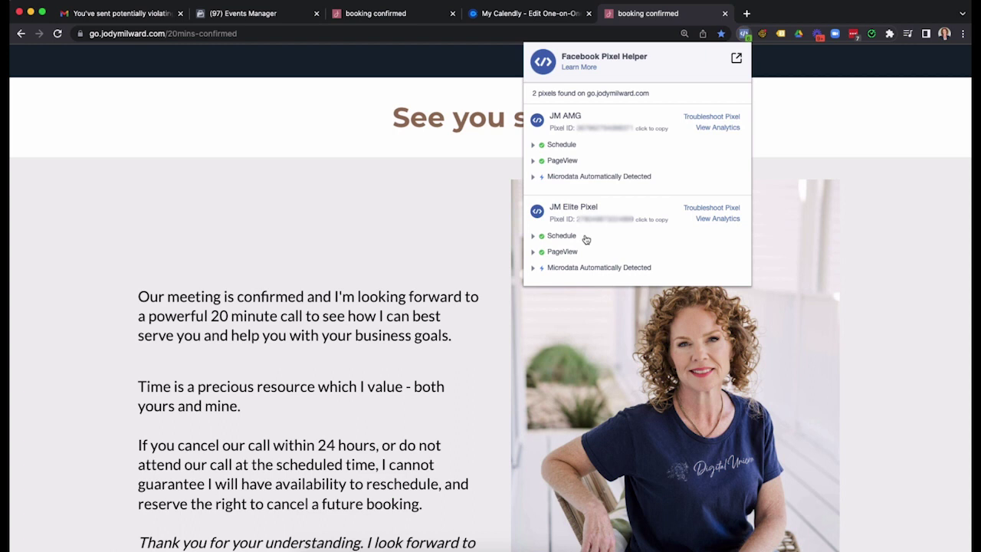
left_click(298, 33)
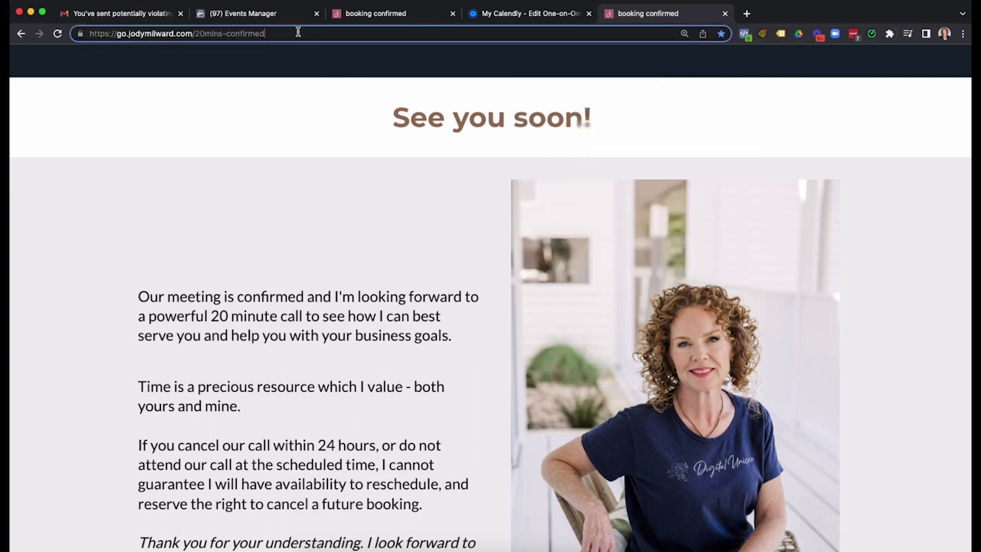